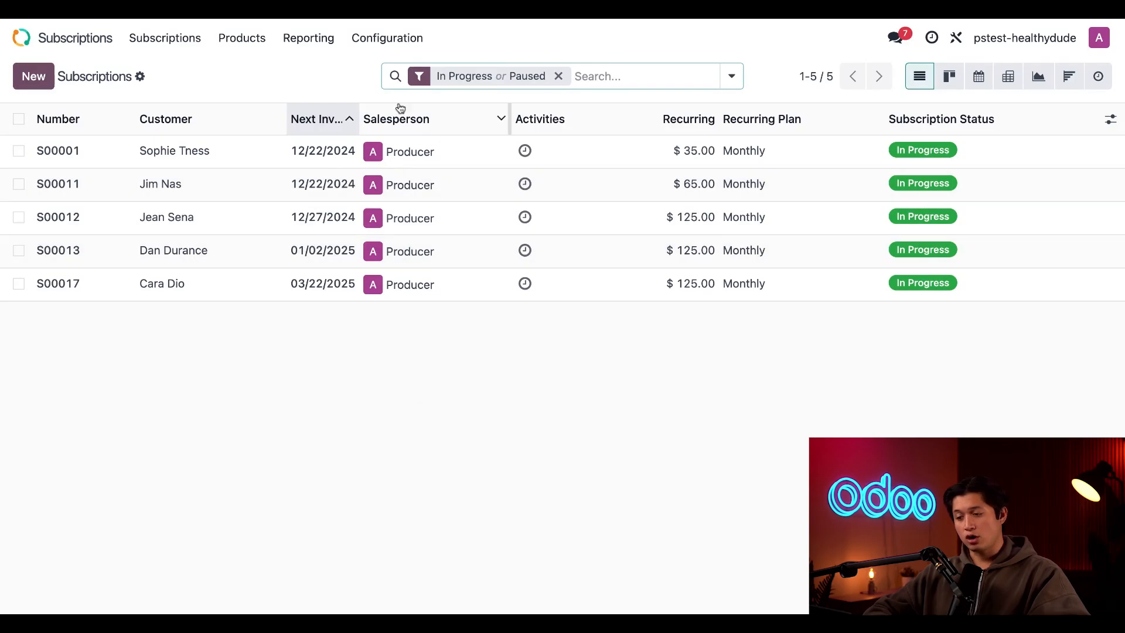
# Open the Monthly plan from the recurring plans and review its details and pricing
pyautogui.click(384, 40)
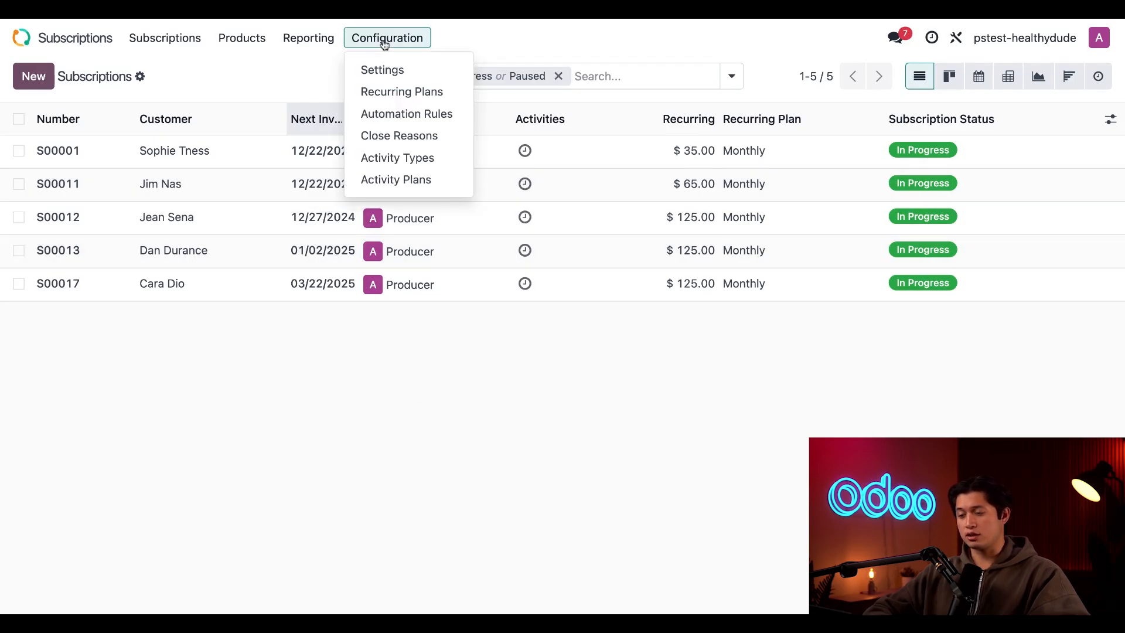
pyautogui.click(442, 94)
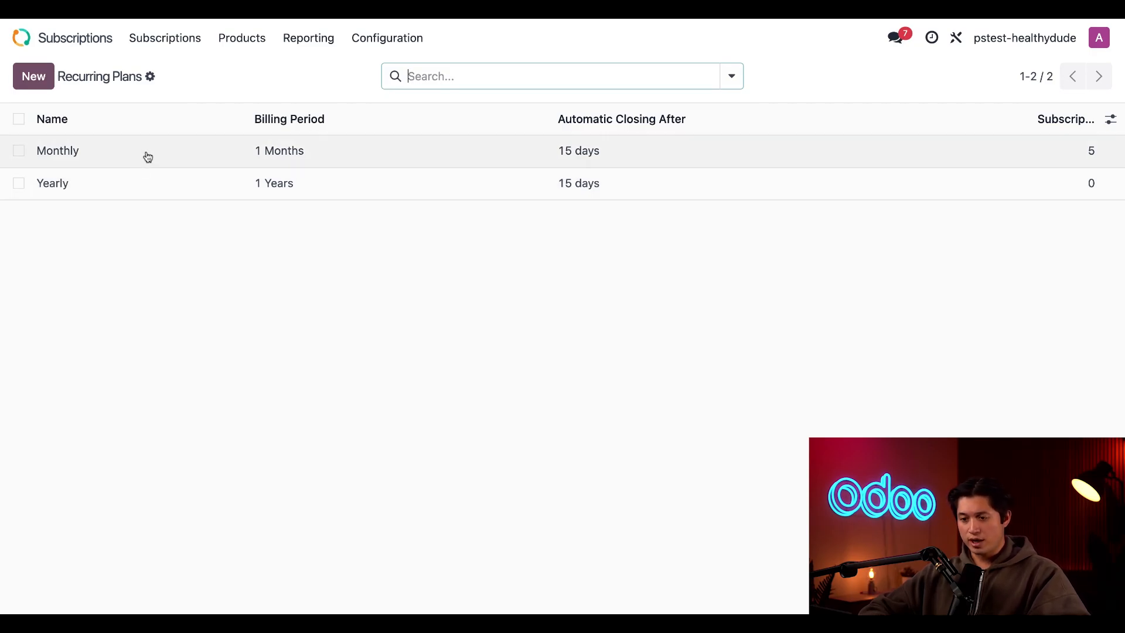
pyautogui.click(149, 157)
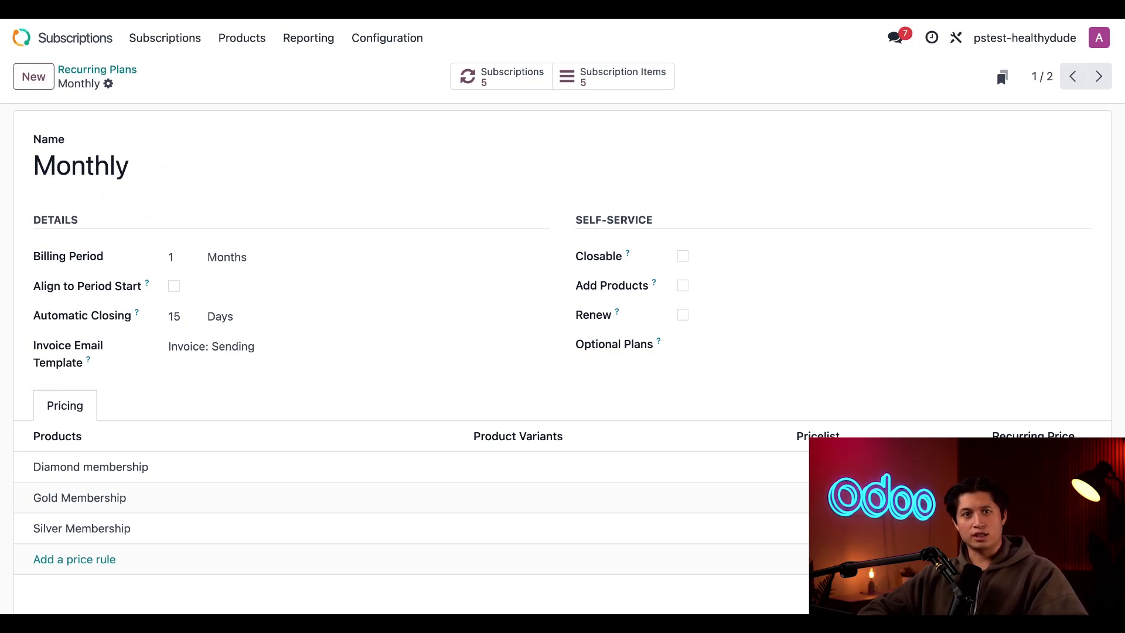
pyautogui.scroll(-1, 106, 359)
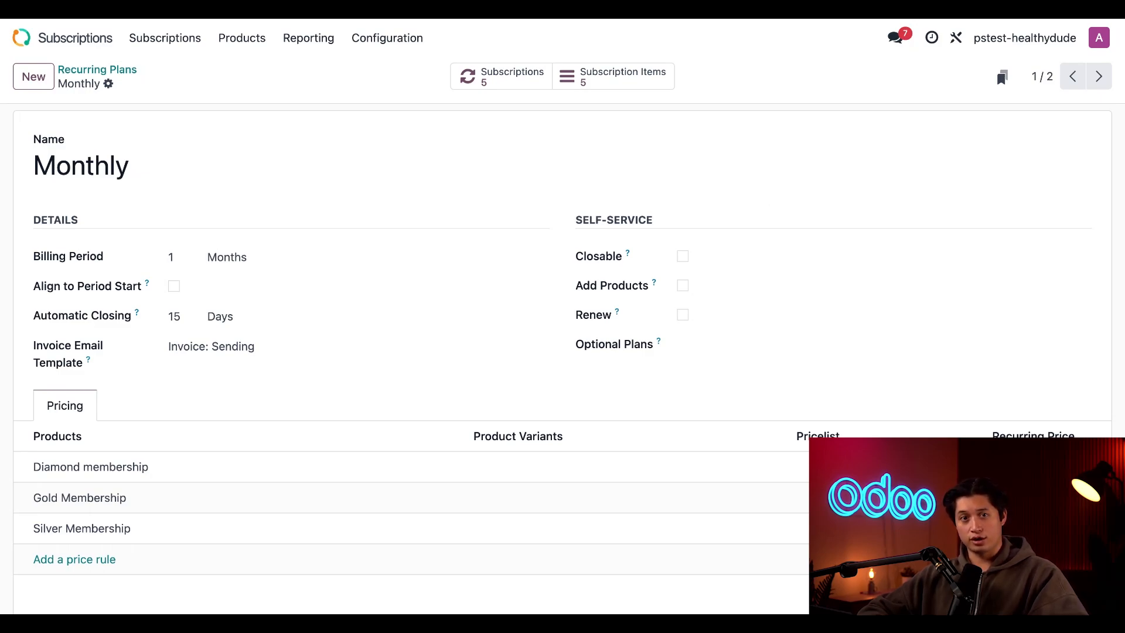
# Make the Monthly plan closable through self-service, with closing set to At date
pyautogui.click(683, 256)
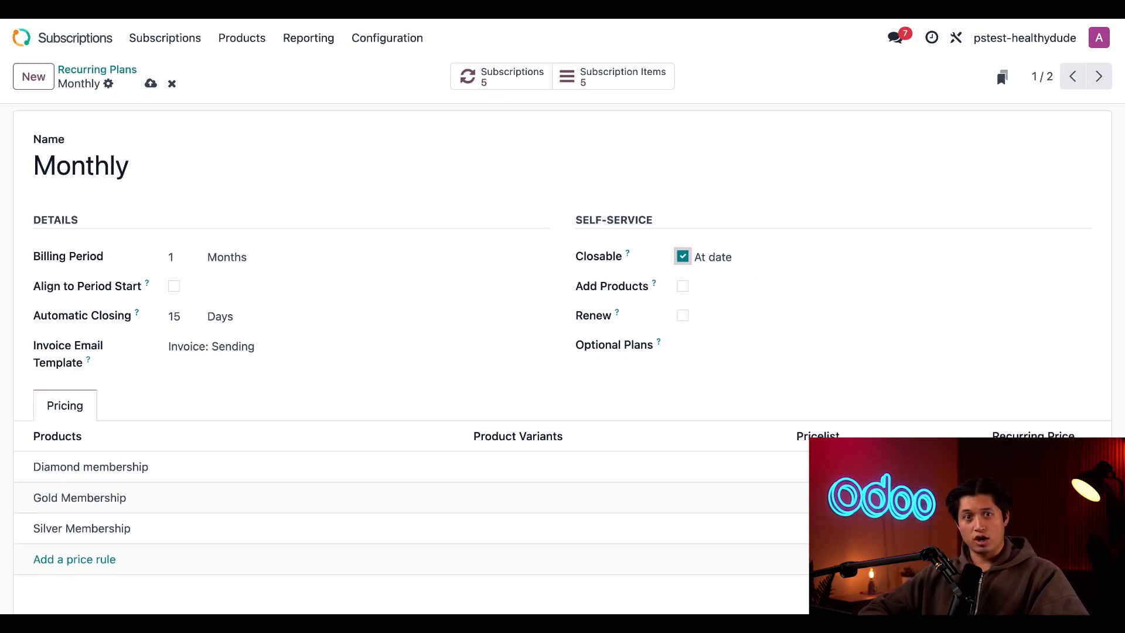
pyautogui.click(744, 263)
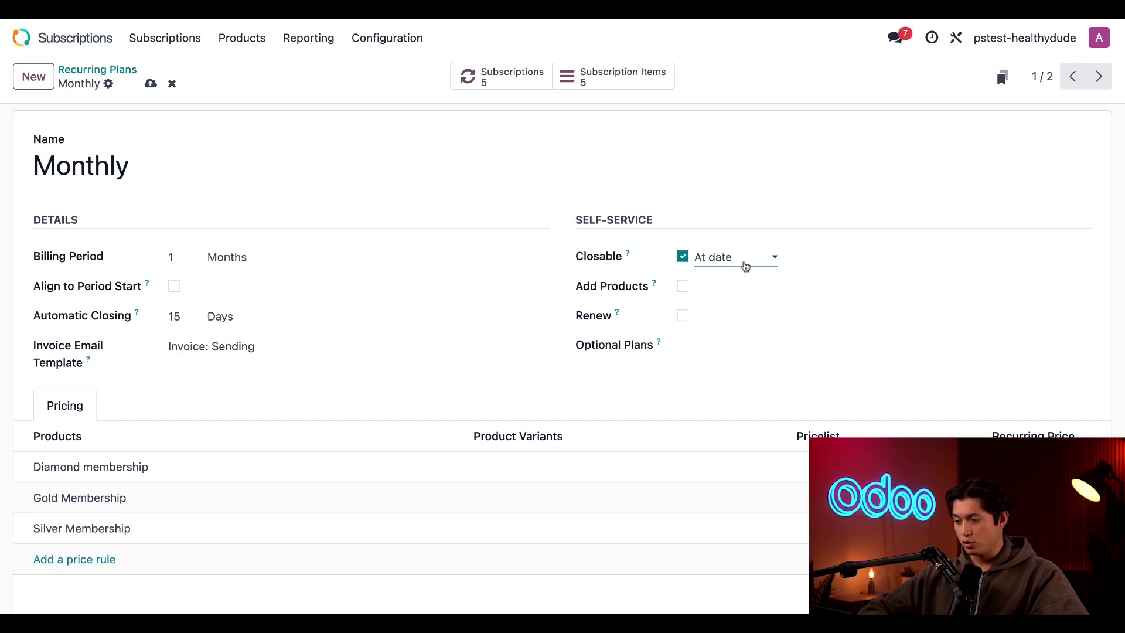
pyautogui.click(752, 221)
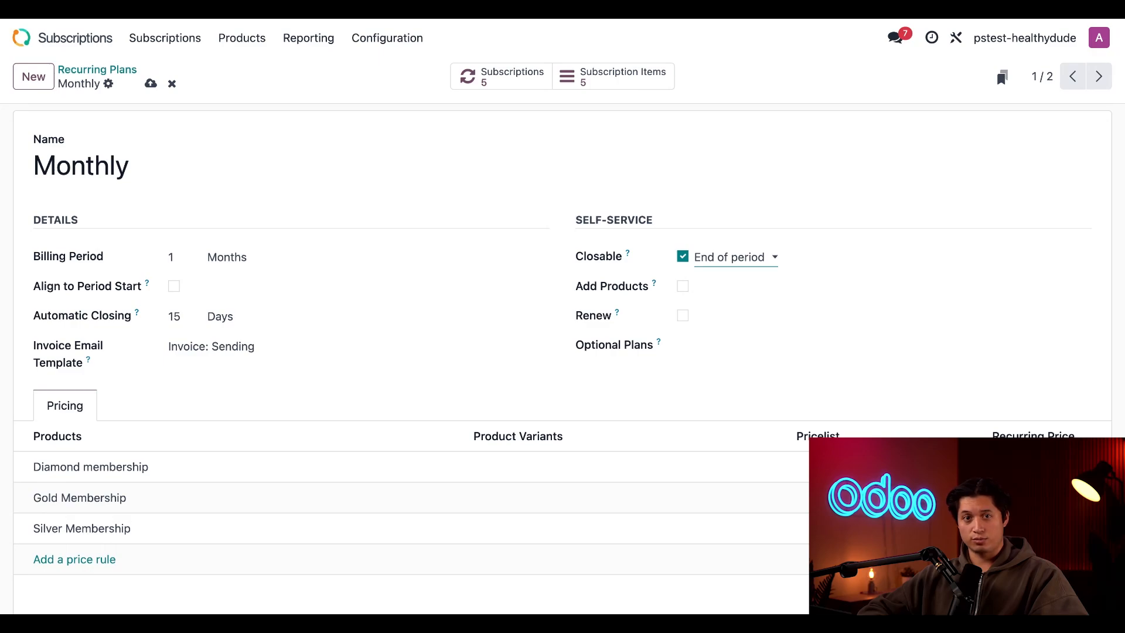
pyautogui.click(739, 251)
pyautogui.click(686, 290)
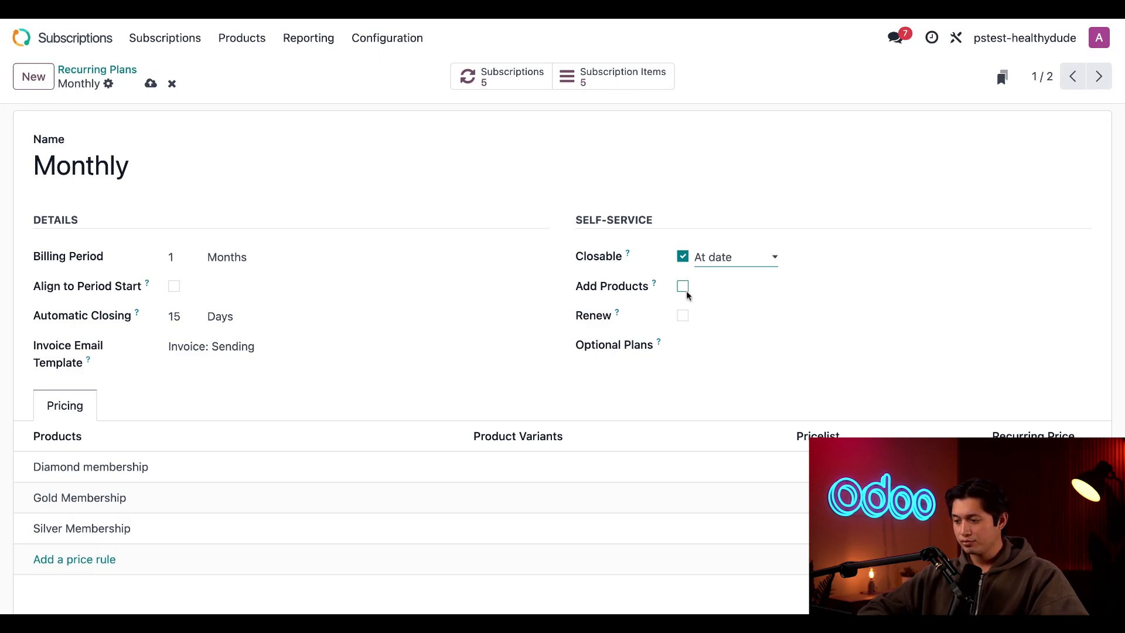
# Enable Add Products and Renew in the plan's self-service options and add Yearly as an optional plan
pyautogui.click(682, 288)
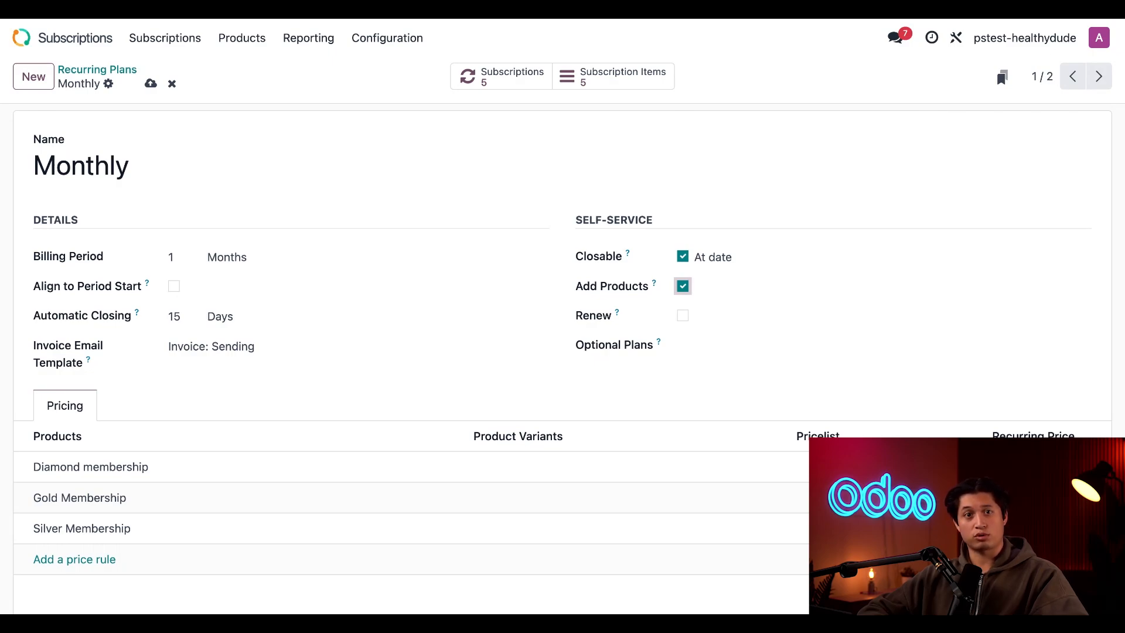
pyautogui.click(683, 315)
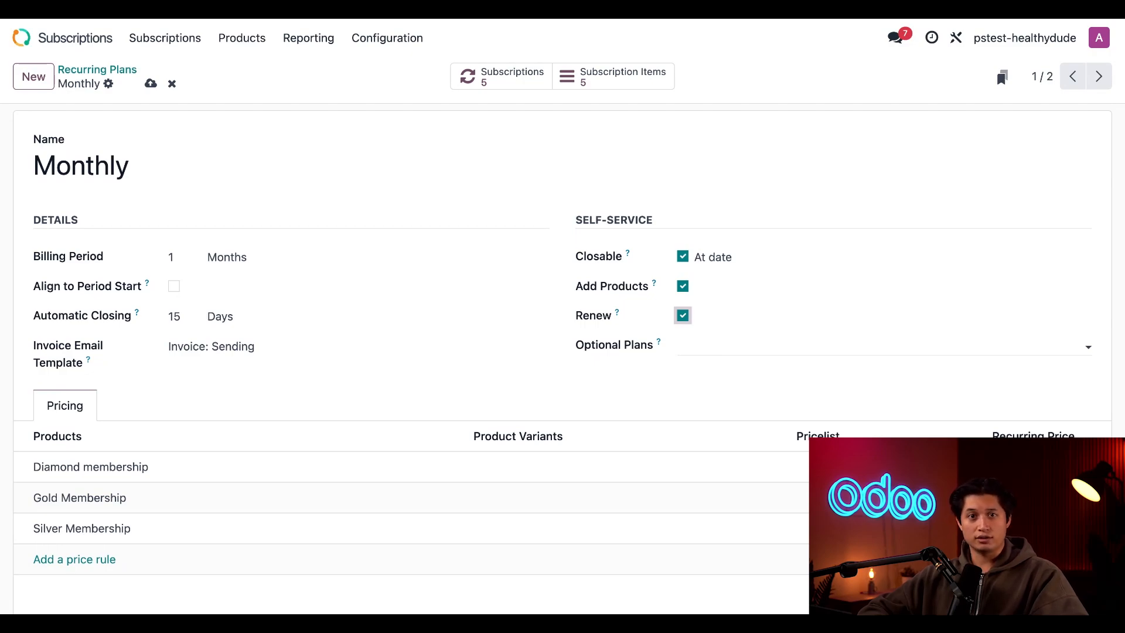
pyautogui.click(697, 347)
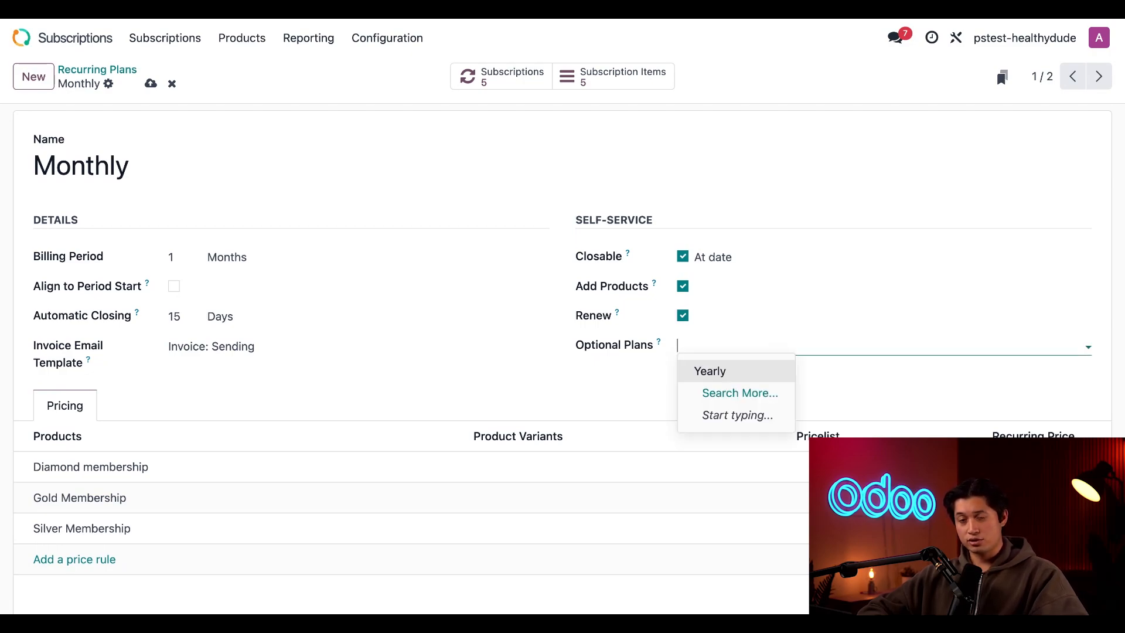
pyautogui.click(698, 370)
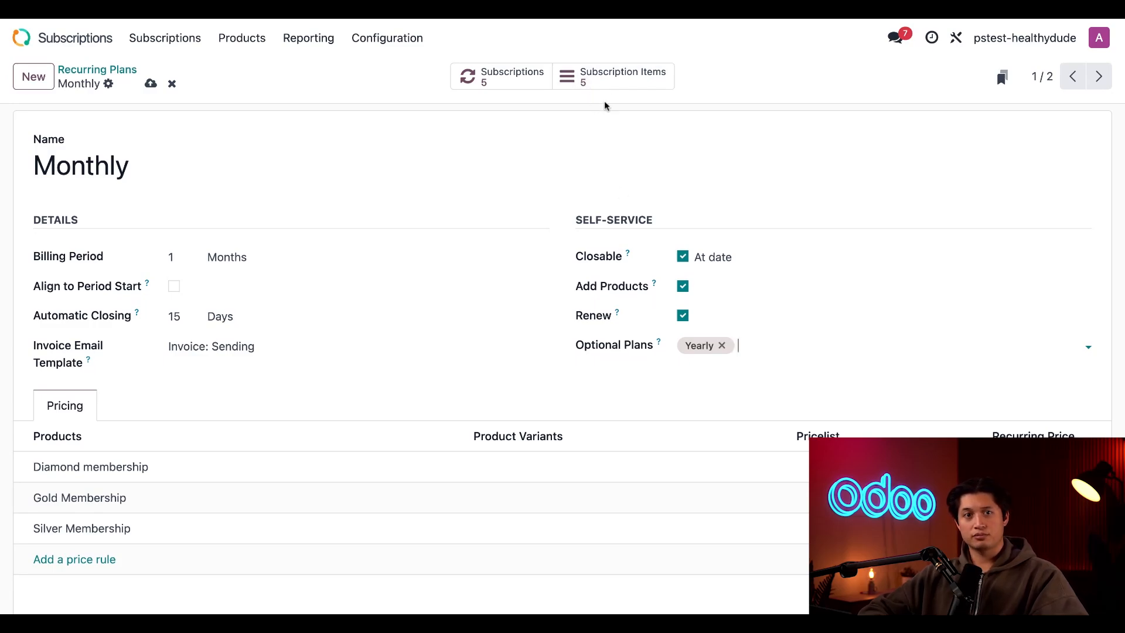
# Review the subscription items linked to the Monthly plan and return to the plan
pyautogui.click(611, 86)
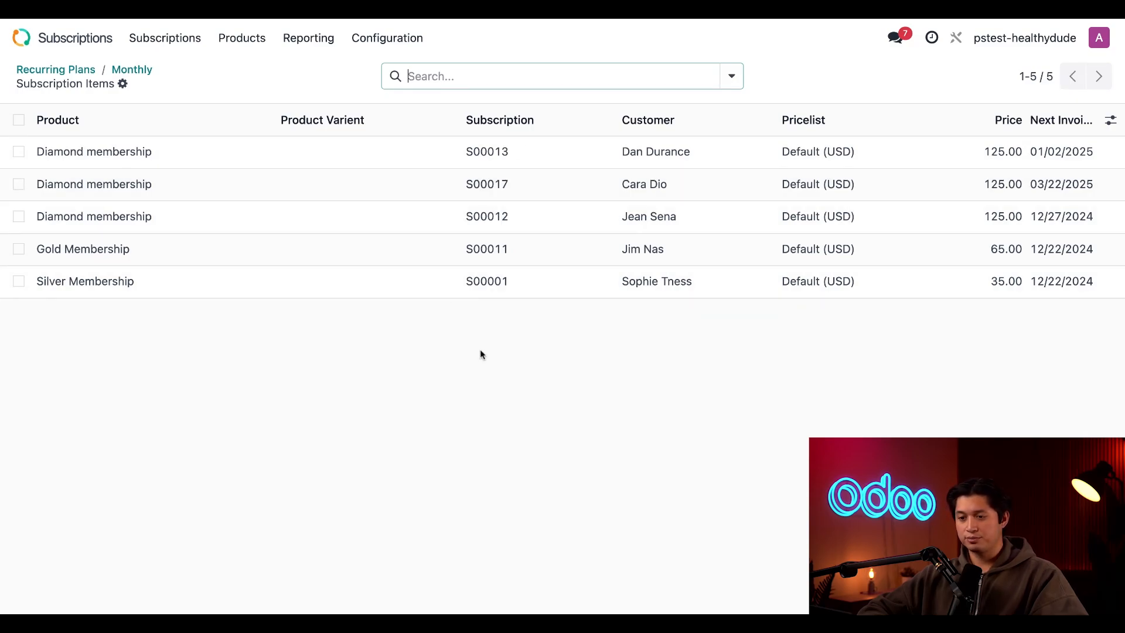
pyautogui.click(141, 72)
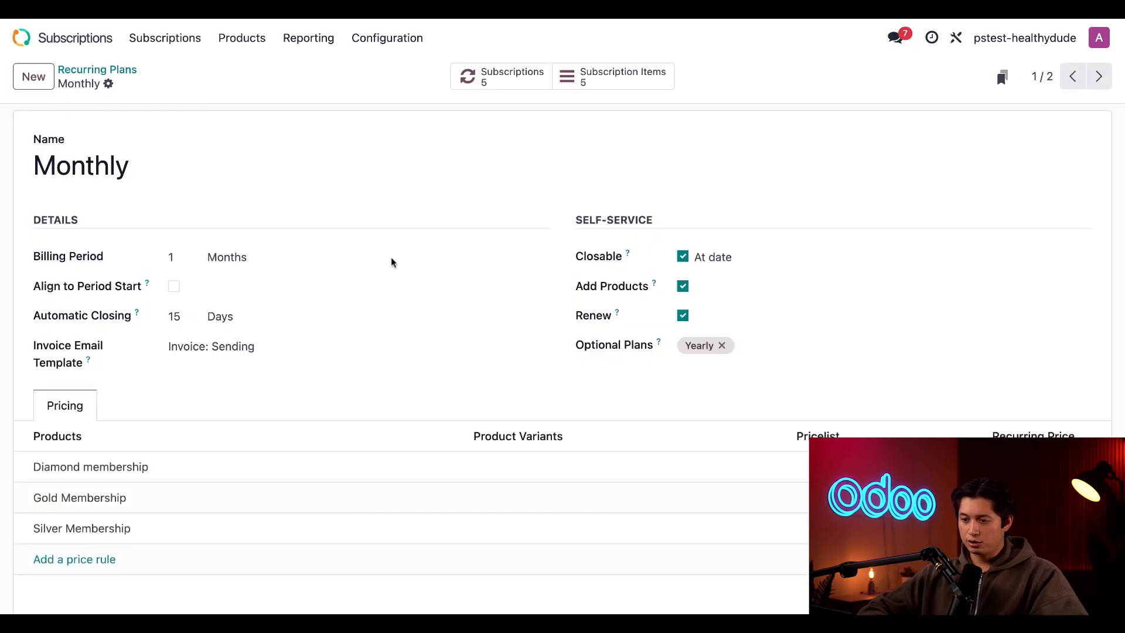
# Open the Monthly plan's subscription ordered on 11/27/2024 and preview it in the customer portal
pyautogui.click(524, 86)
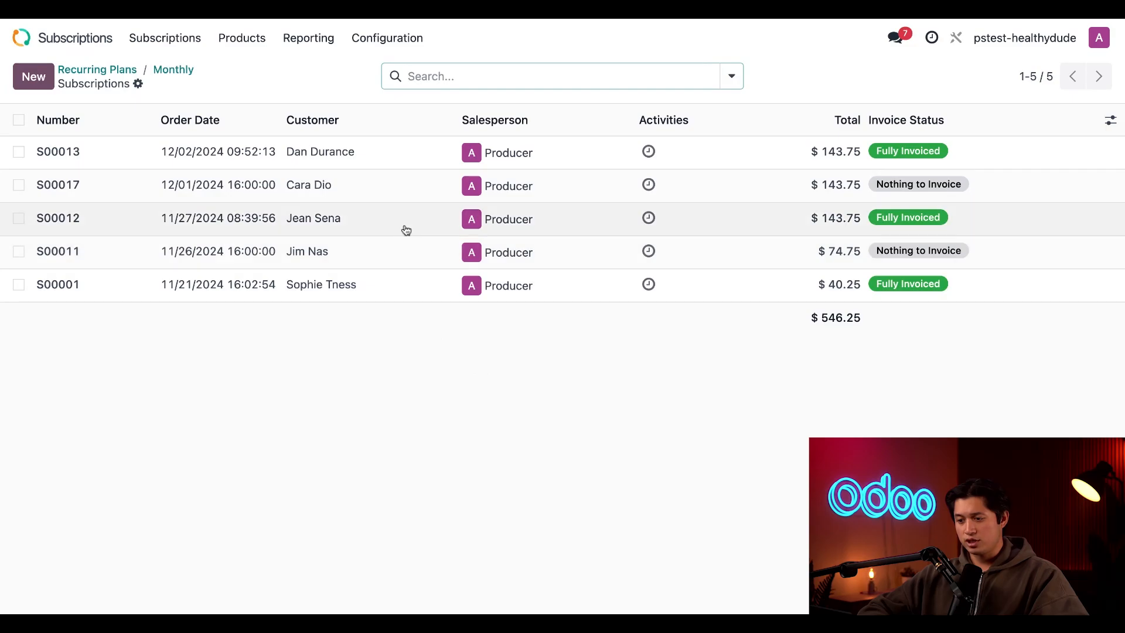
pyautogui.click(406, 230)
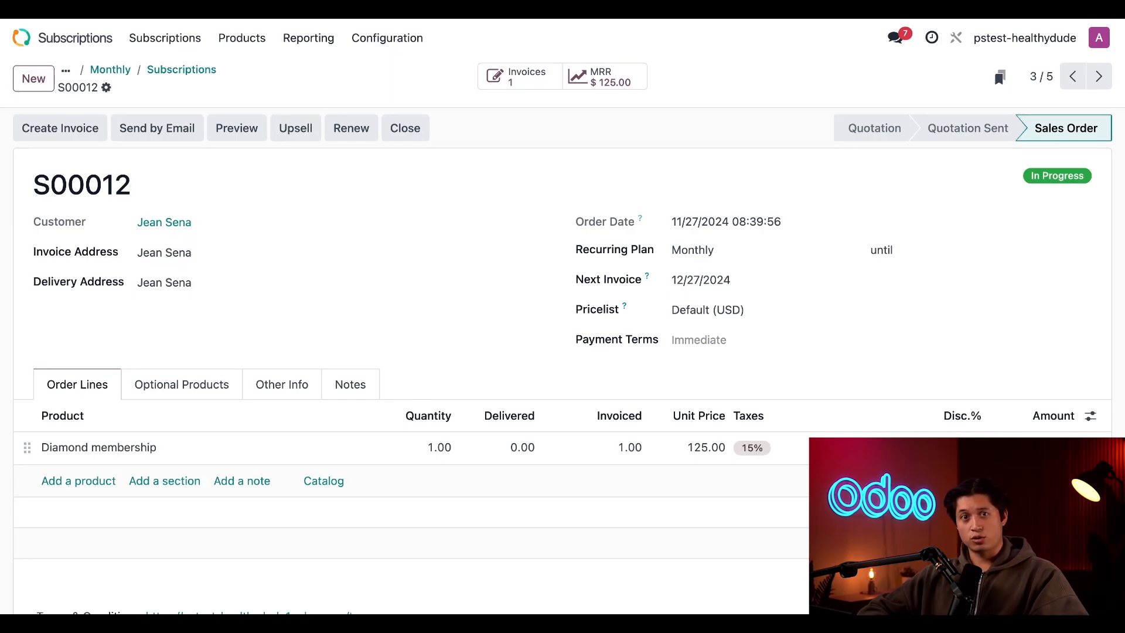
pyautogui.scroll(-1, 322, 373)
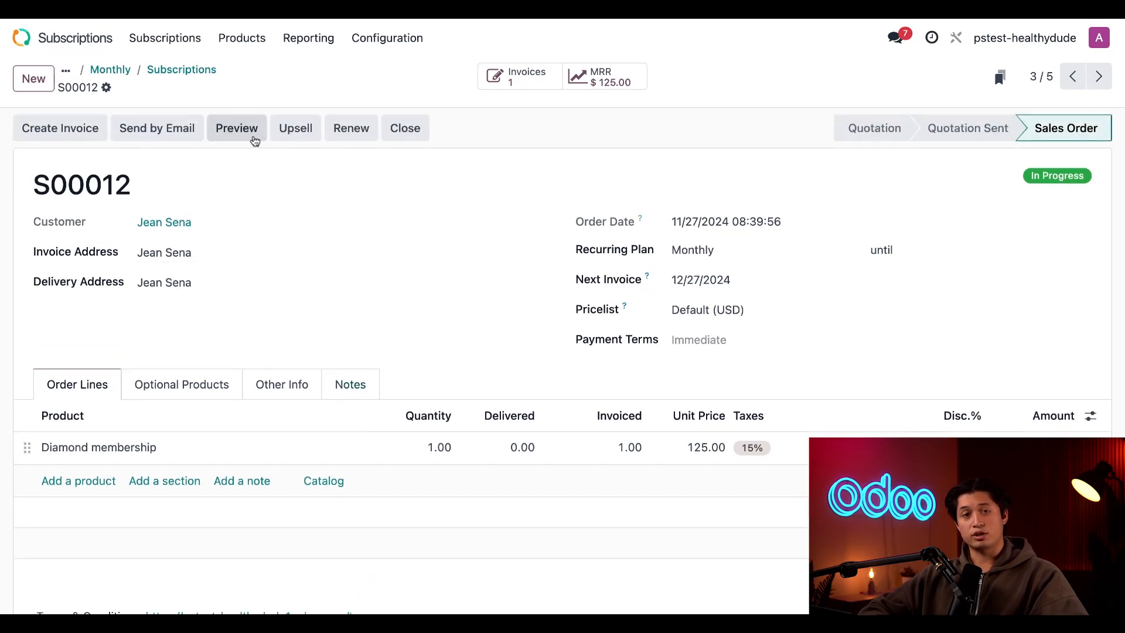
pyautogui.click(255, 141)
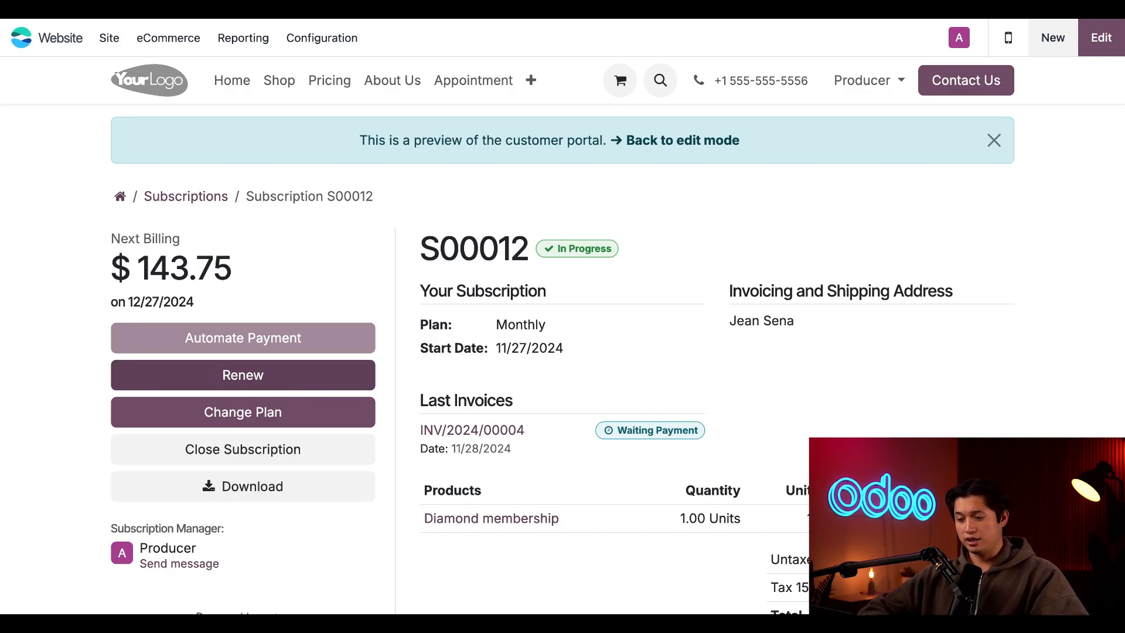
# Request a renewal of the Diamond membership subscription in the portal, and return from the renewal quotation to the subscription
pyautogui.click(264, 378)
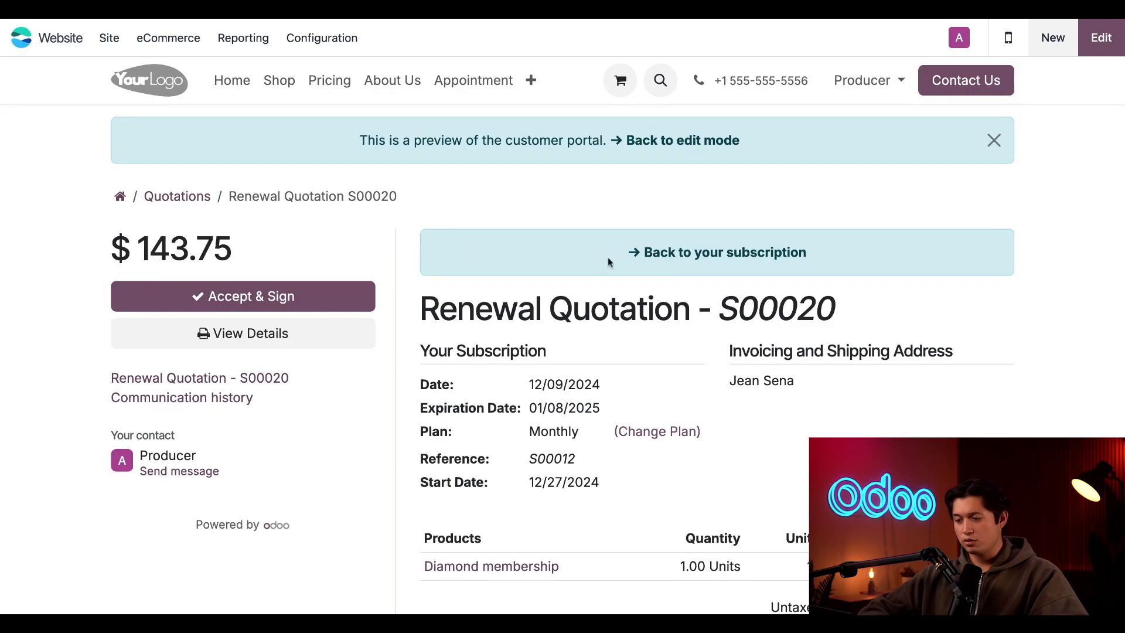
pyautogui.click(645, 254)
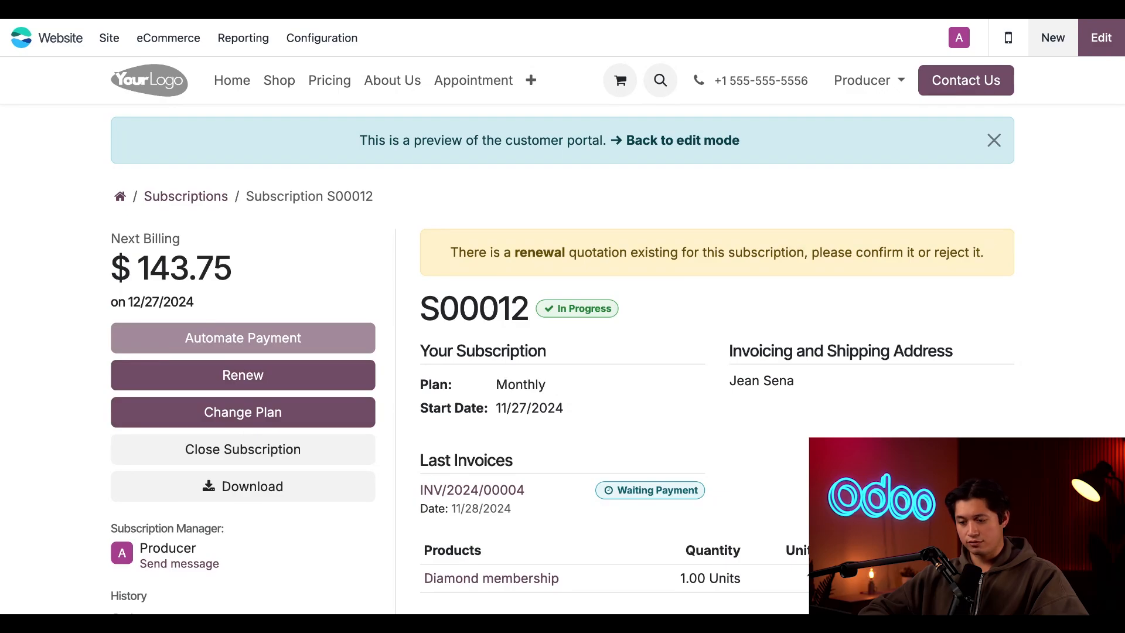
# Start closing the subscription with the reason Other, and discard the closure to stay subscribed
pyautogui.click(323, 456)
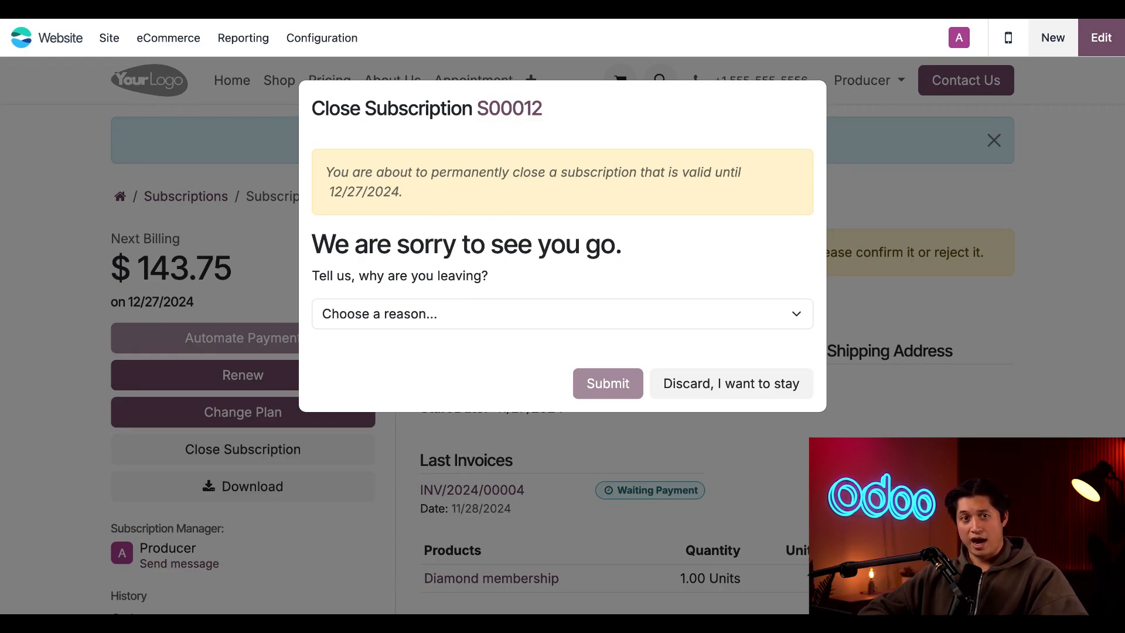
pyautogui.click(507, 321)
pyautogui.click(423, 377)
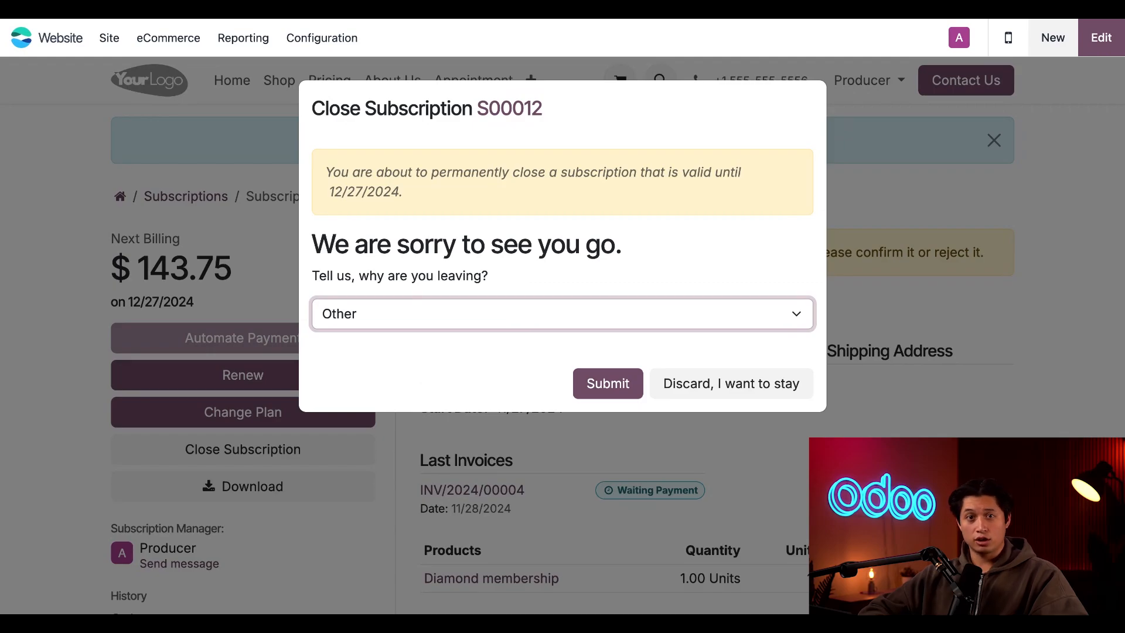
pyautogui.click(789, 390)
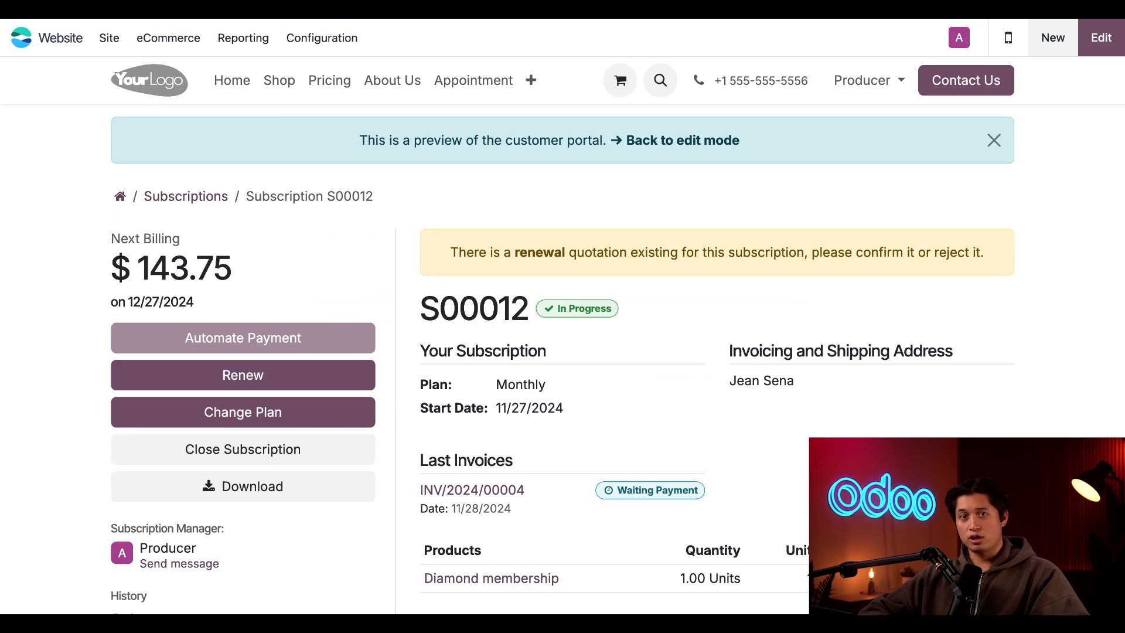
# Change the plan of the renewal quotation to Yearly and submit the change
pyautogui.click(303, 418)
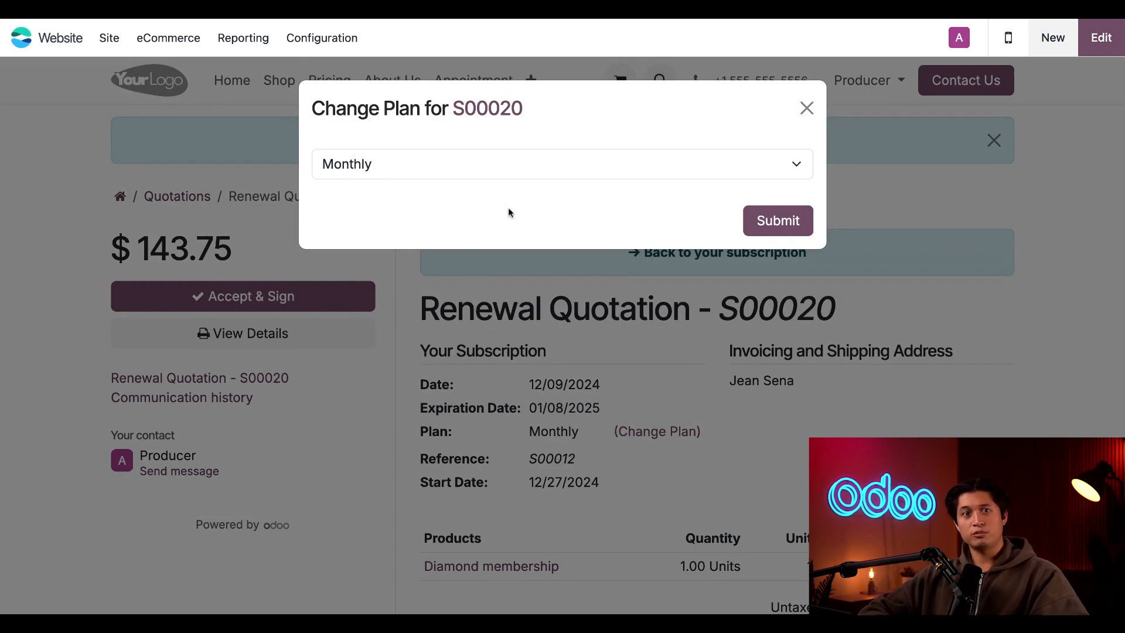
pyautogui.click(515, 171)
pyautogui.click(545, 226)
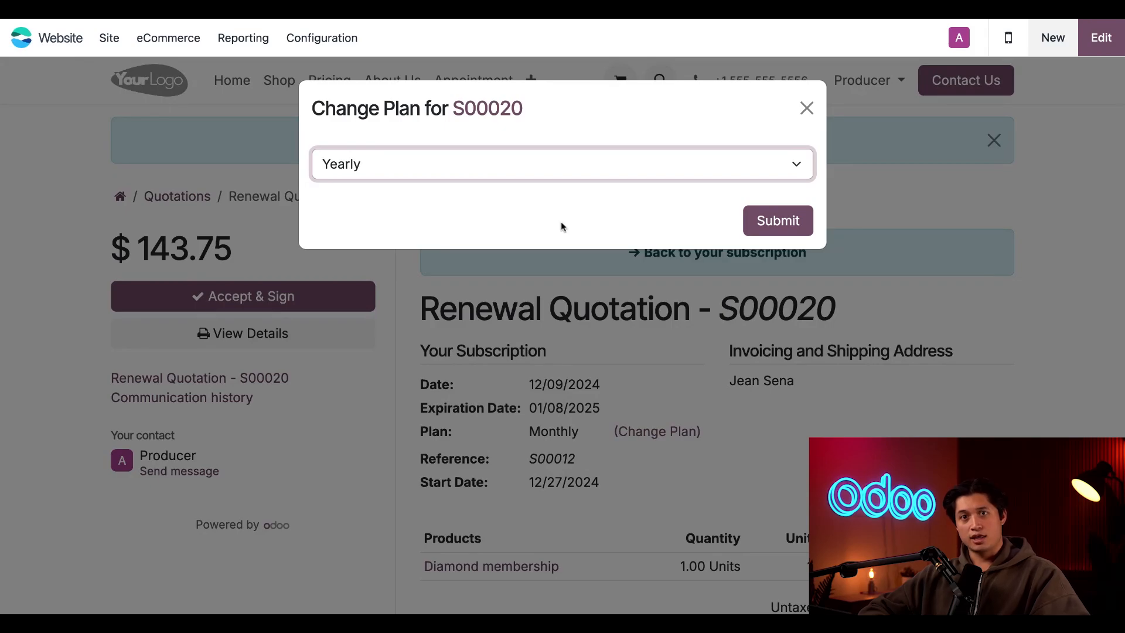
pyautogui.click(763, 235)
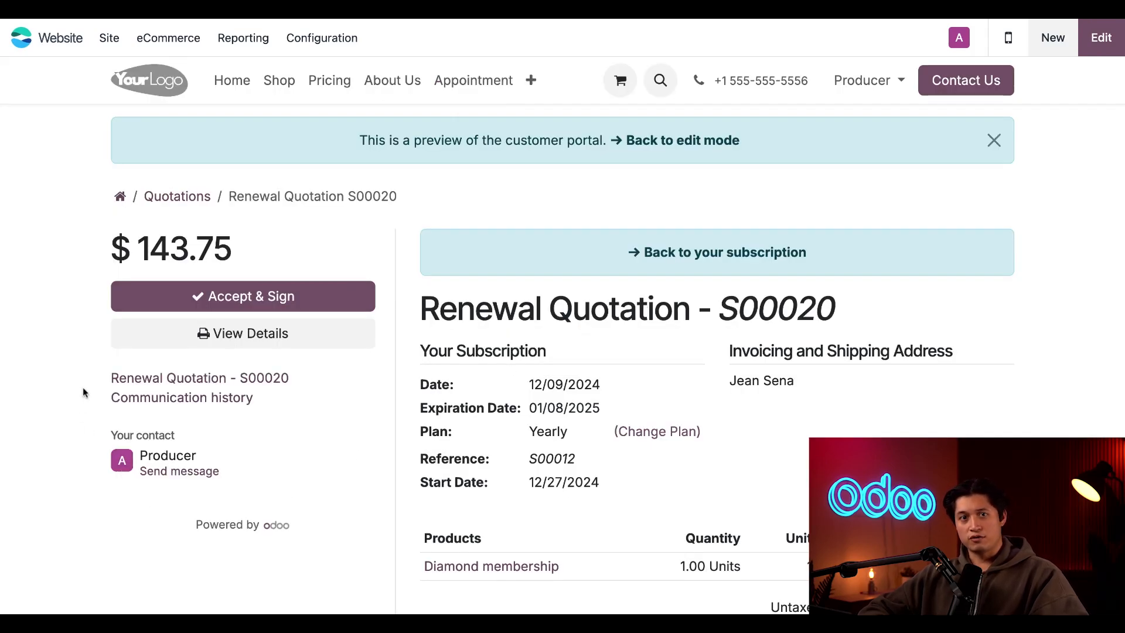
# Accept and sign the renewal quotation with the prefilled customer name and automatic signature
pyautogui.click(307, 296)
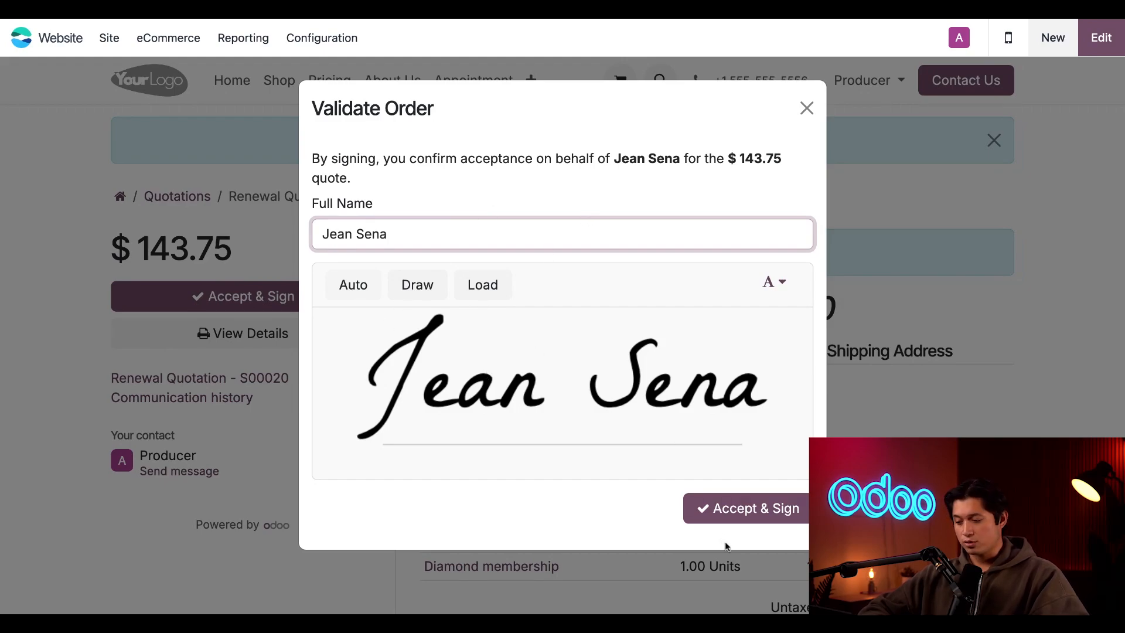
pyautogui.click(748, 517)
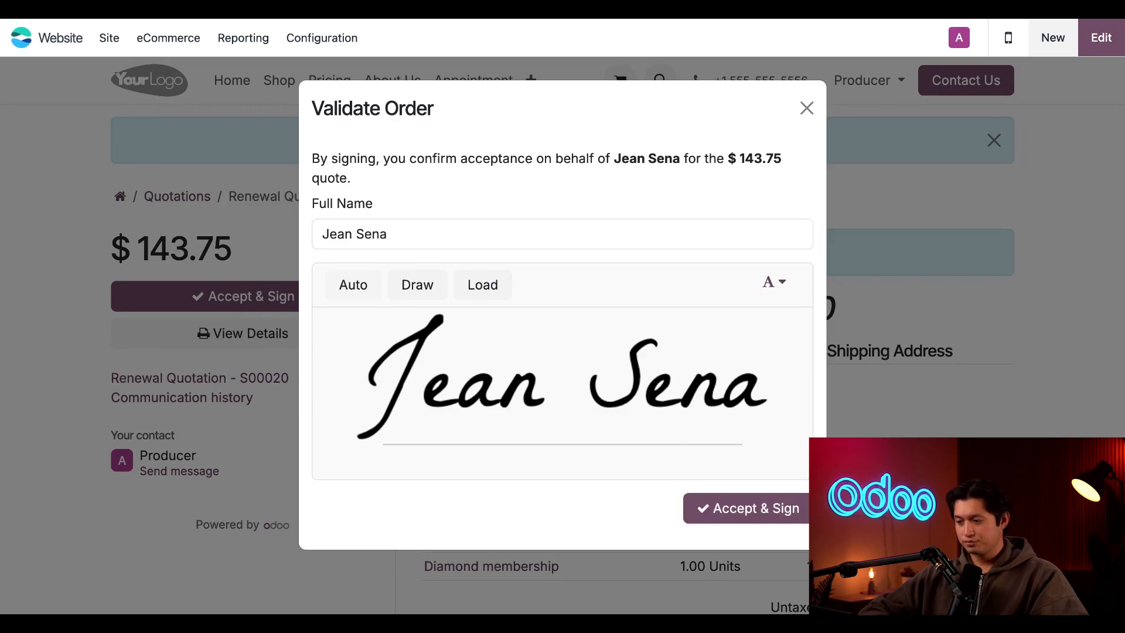